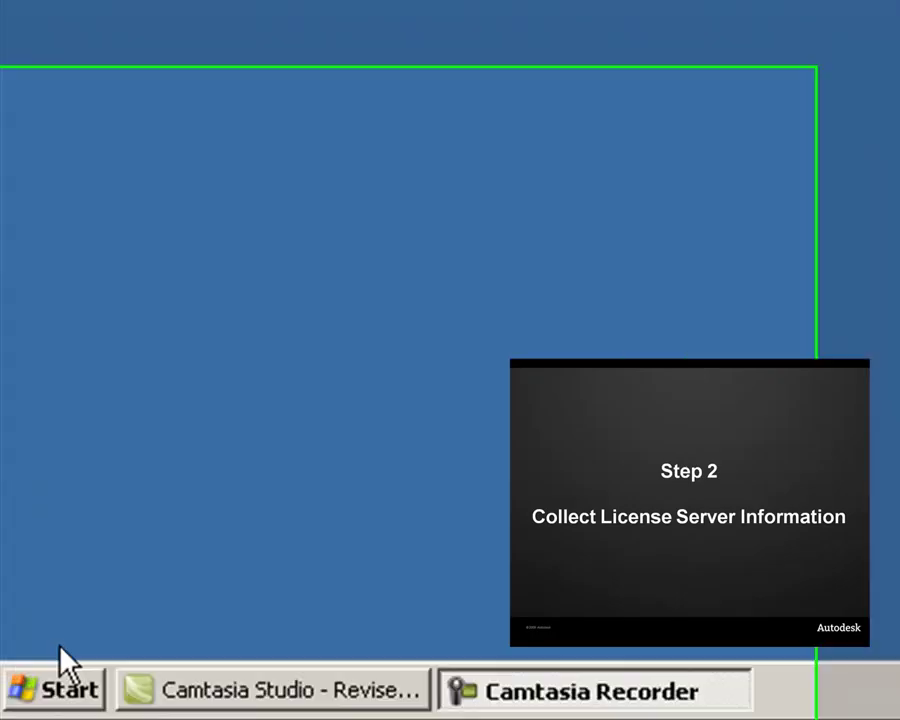
# Launch cmd from Run and run ipconfig /all to read the host name and physical address
pyautogui.click(16, 708)
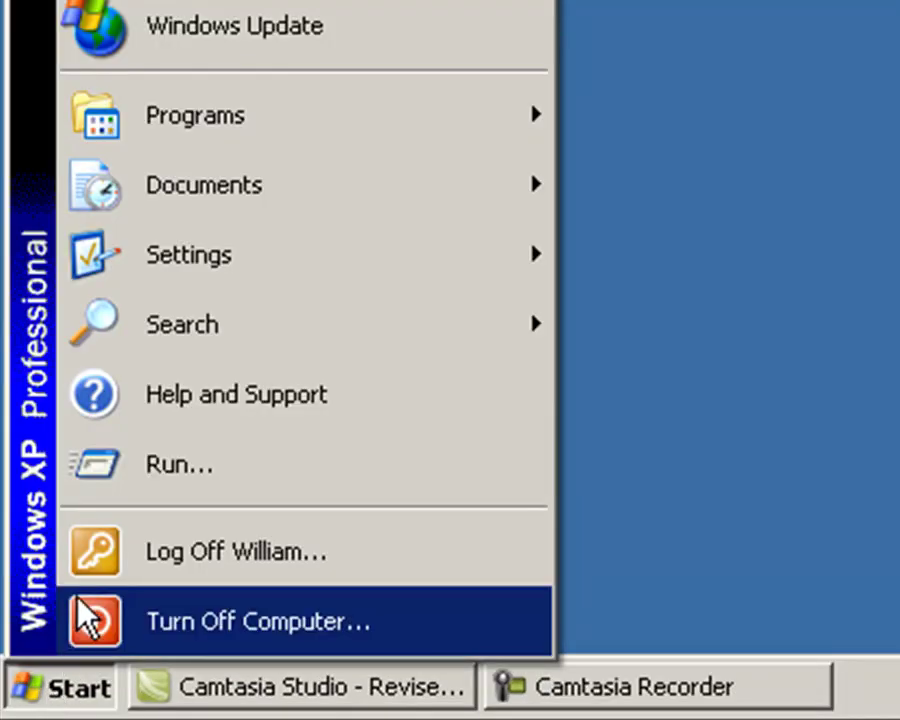
pyautogui.click(155, 478)
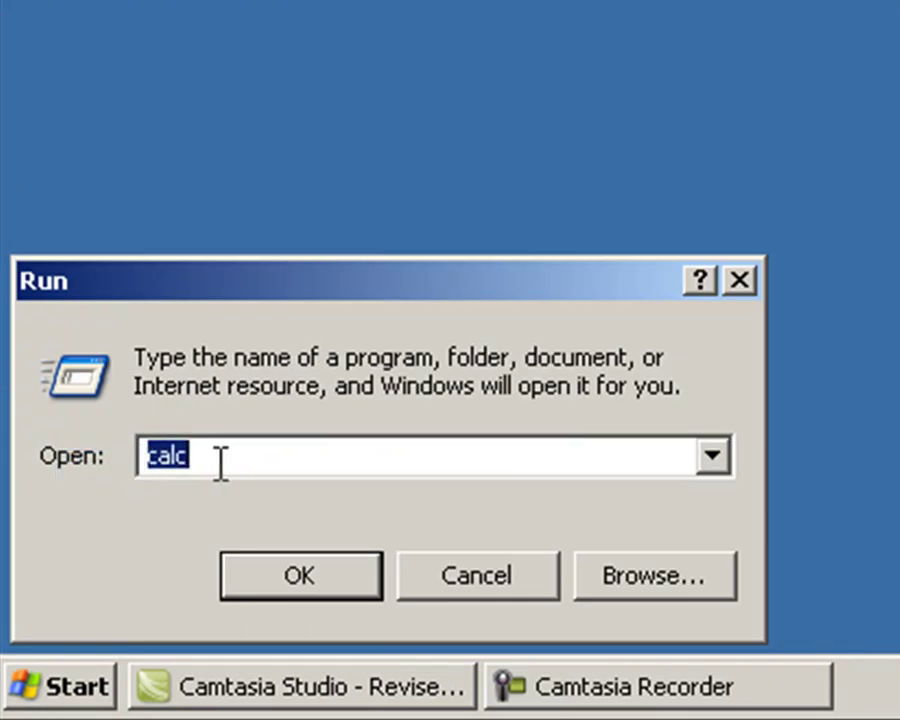
pyautogui.write('cmd')
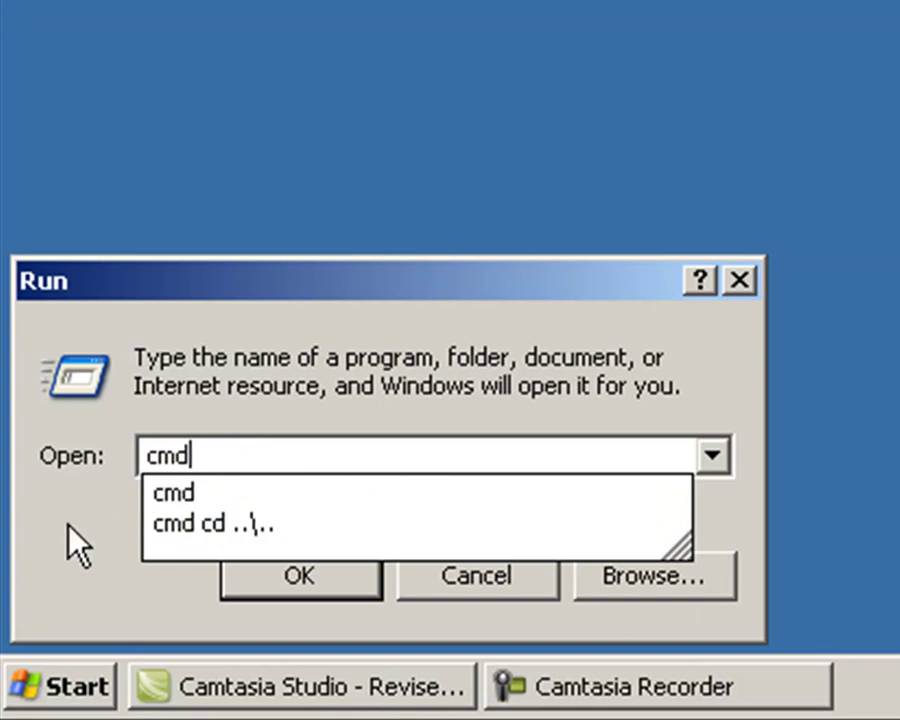
pyautogui.click(153, 490)
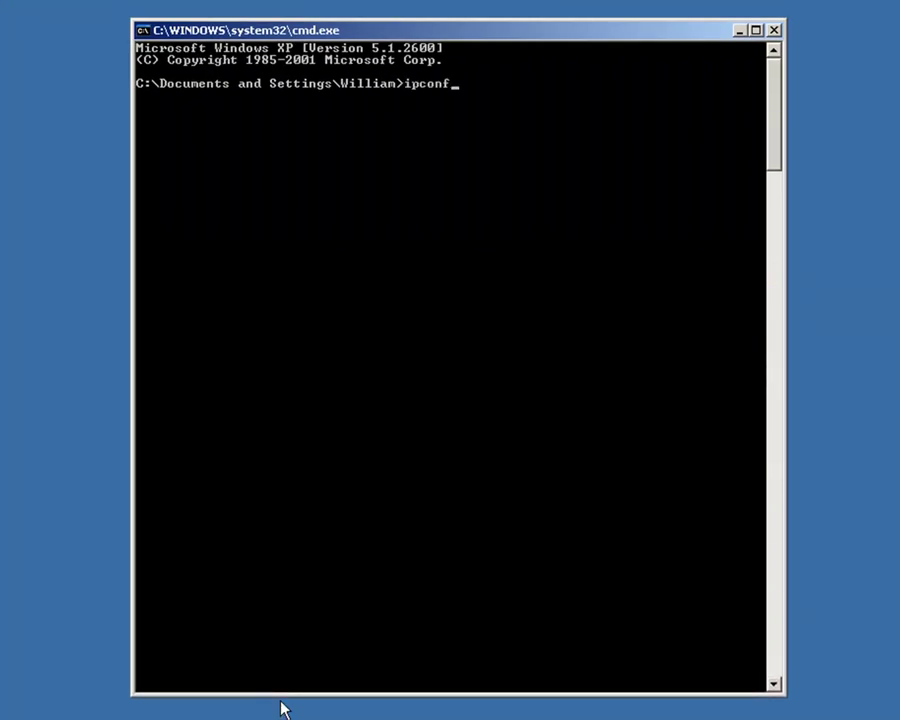
pyautogui.write(' /all')
pyautogui.press('Return')
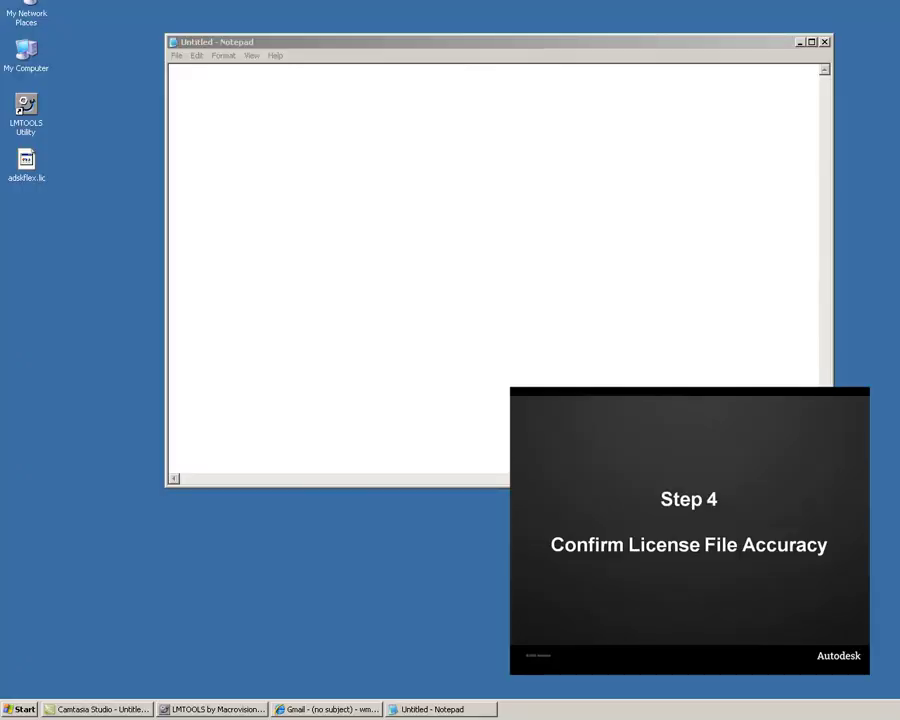
# Open adskflex.lic in Notepad and highlight its 'SERVER greenport 0016cb8402d1' line
pyautogui.moveTo(27, 160); pyautogui.dragTo(226, 184)
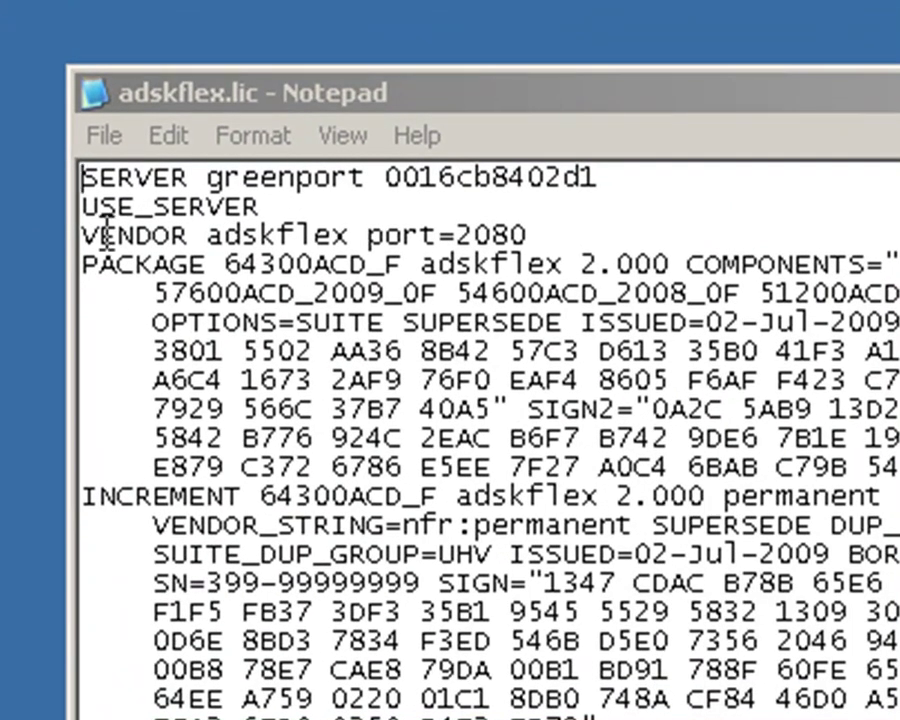
pyautogui.moveTo(82, 178); pyautogui.dragTo(596, 178)
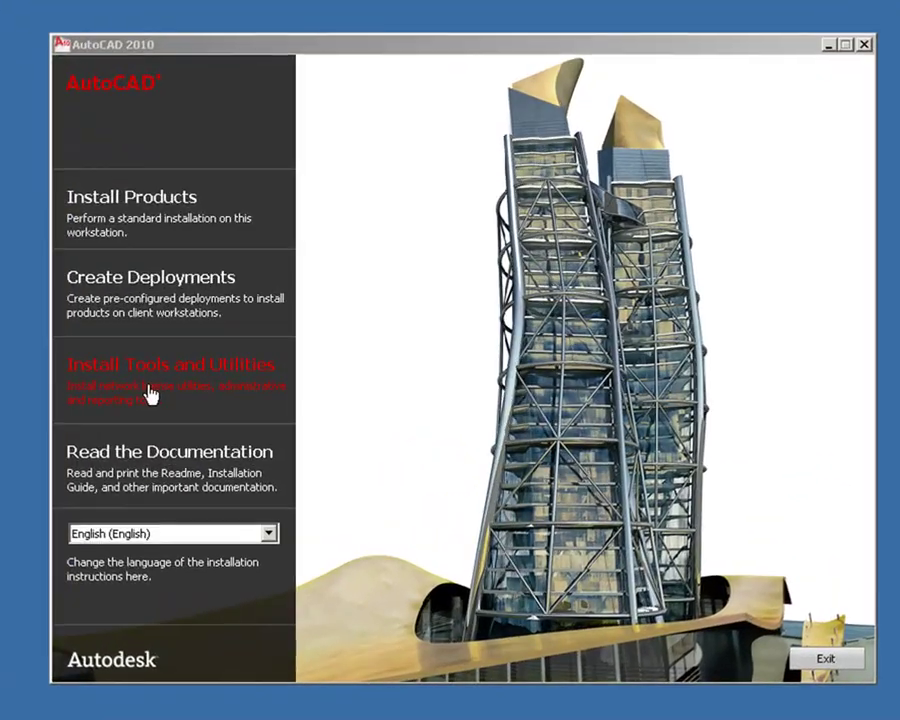
# Install the Network License Manager from Install Tools and Utilities, accepting the agreement and default configuration
pyautogui.click(371, 365)
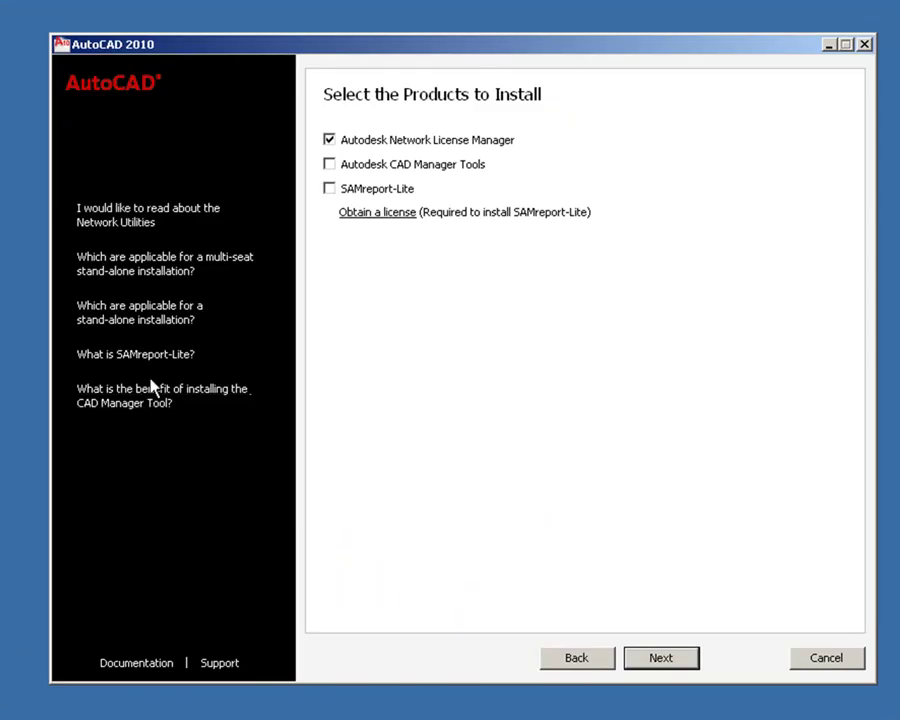
pyautogui.click(660, 660)
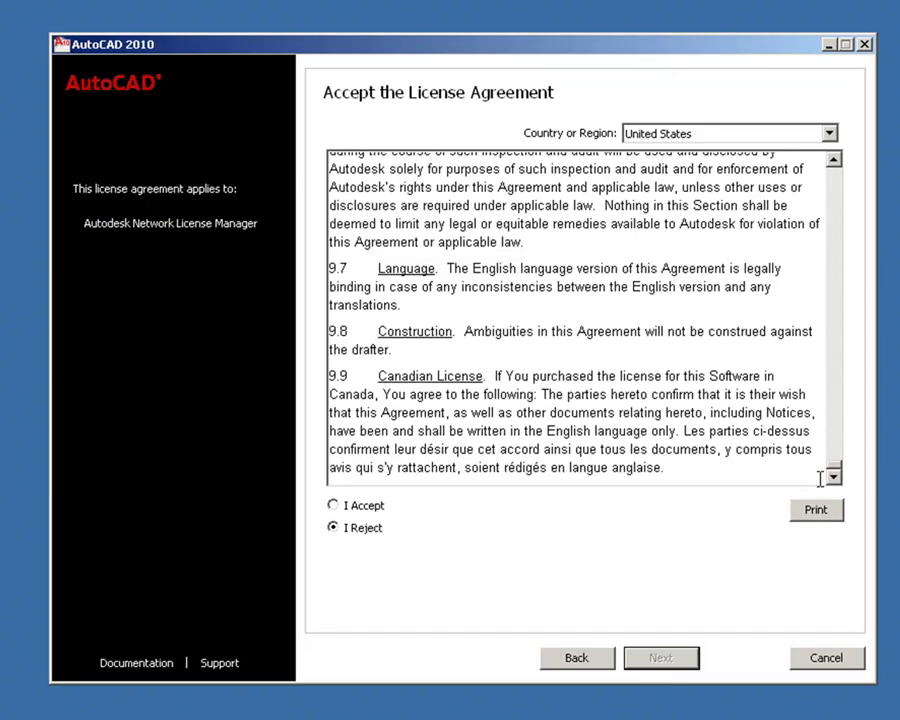
pyautogui.click(376, 507)
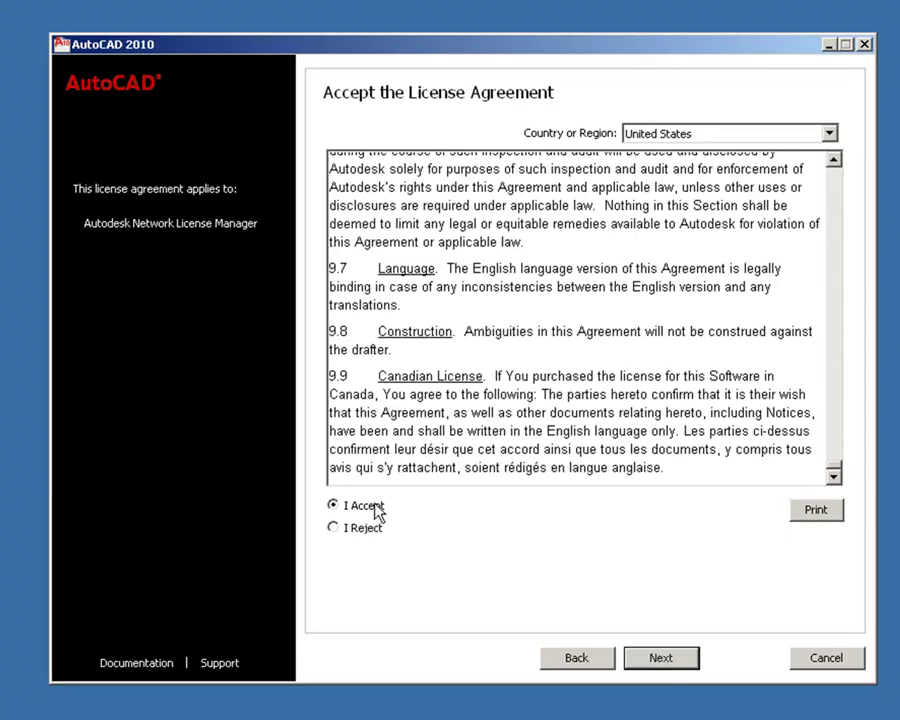
pyautogui.click(636, 662)
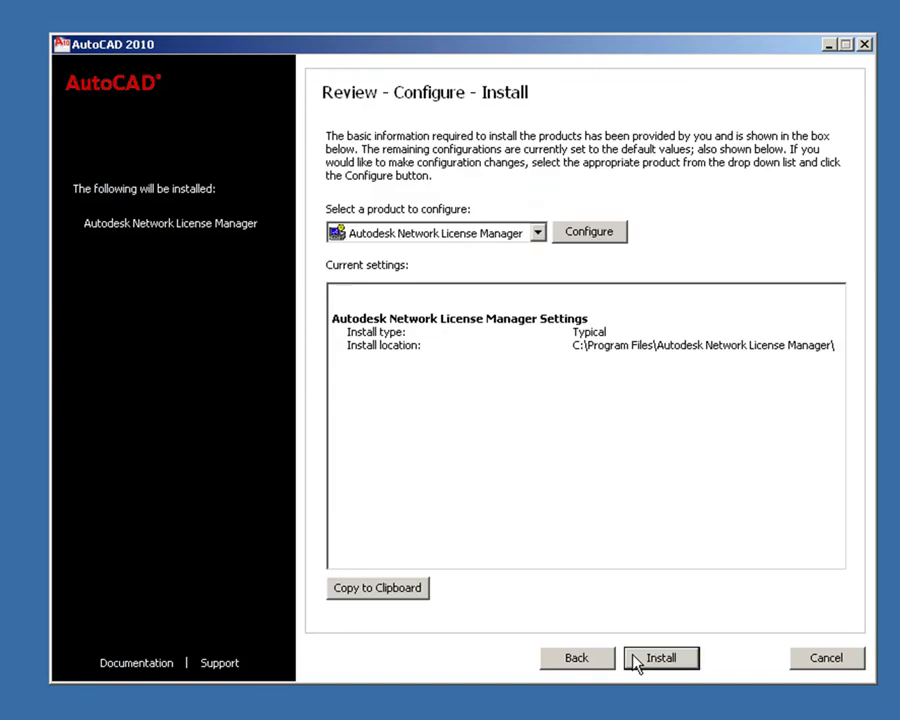
pyautogui.click(636, 662)
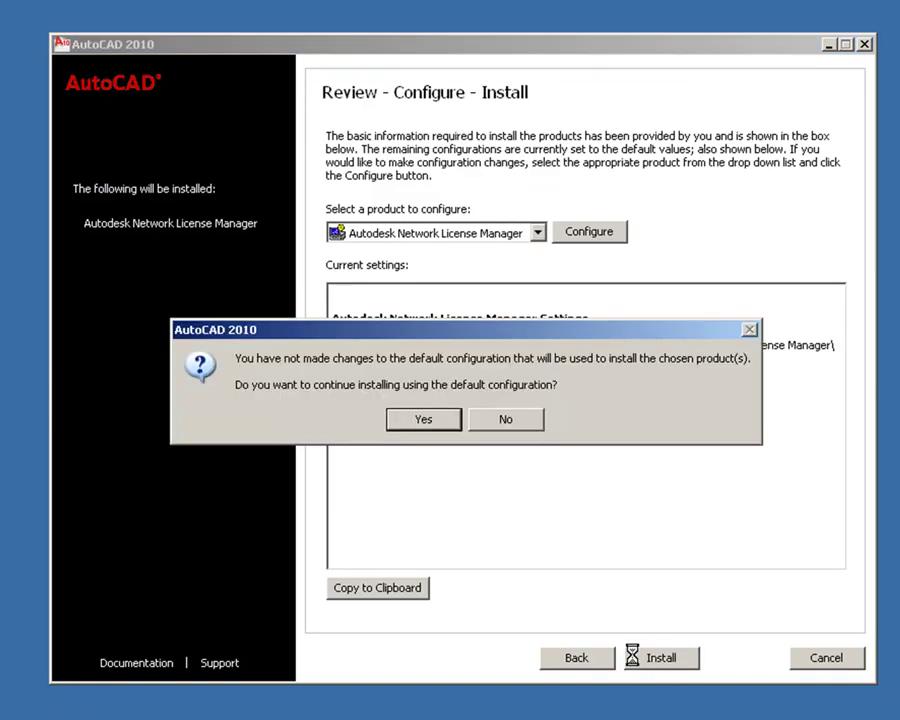
pyautogui.click(440, 420)
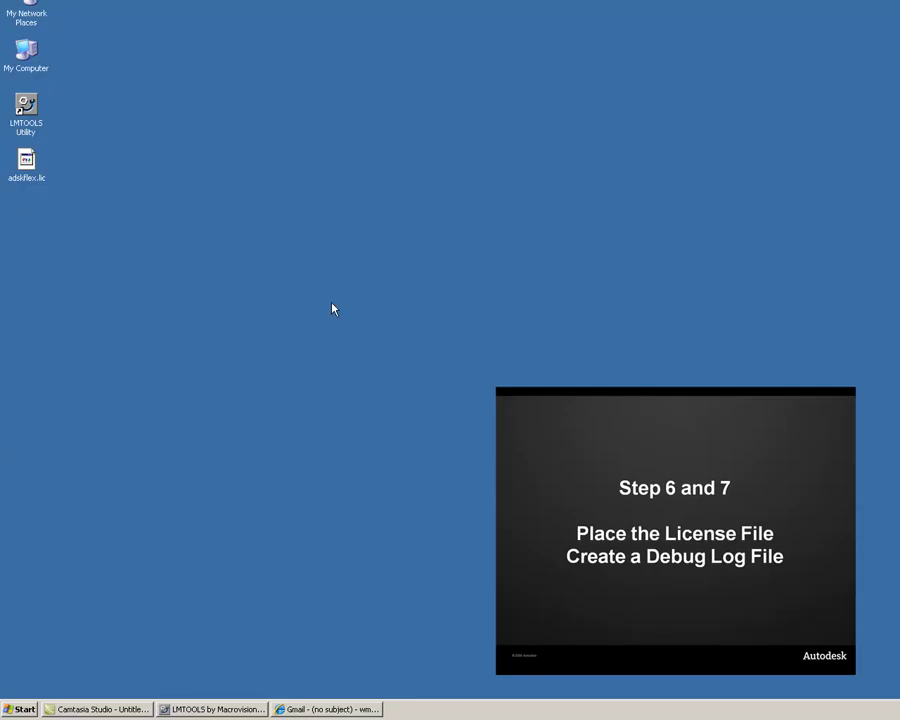
# Browse through My Computer to C:\Program Files\Autodesk Network License Manager
pyautogui.doubleClick(27, 68)
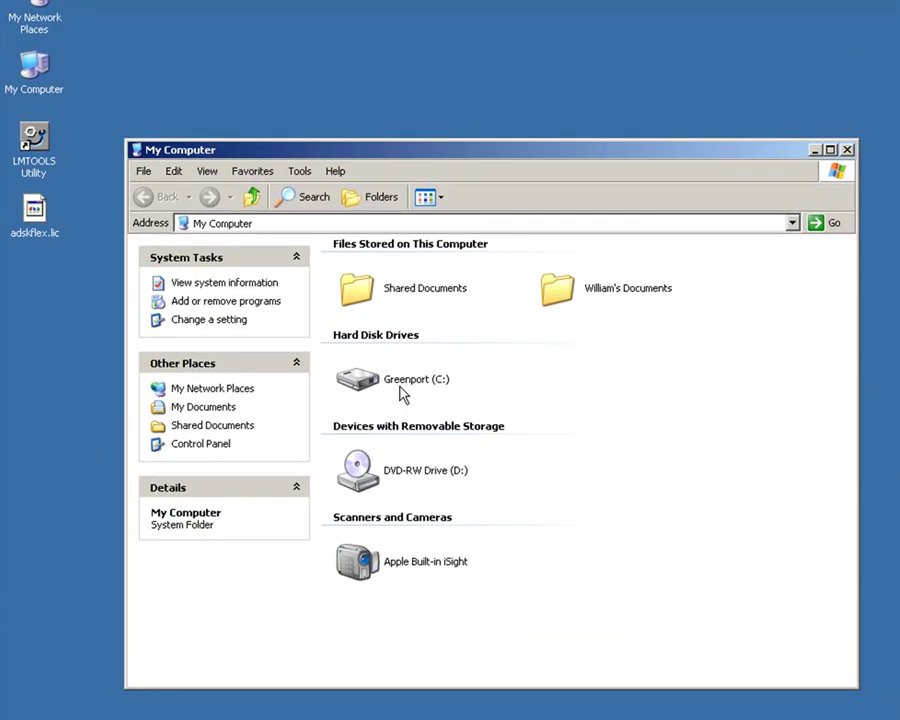
pyautogui.doubleClick(312, 292)
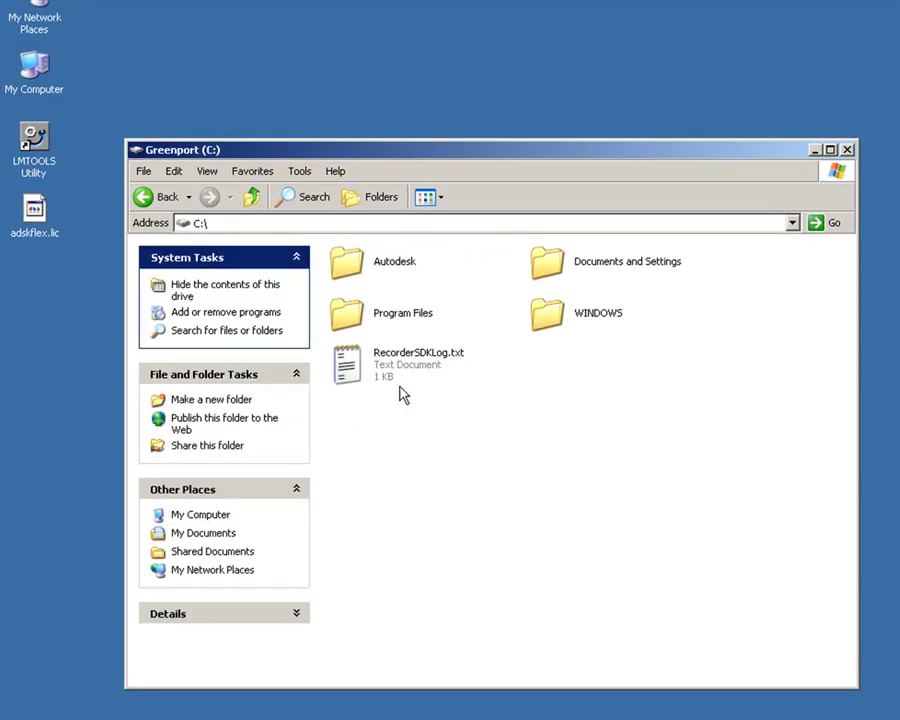
pyautogui.doubleClick(381, 322)
pyautogui.doubleClick(383, 320)
# Create a License folder there and move adskflex.lic from the desktop into it
pyautogui.rightClick(422, 444)
pyautogui.moveTo(514, 598)
pyautogui.click(612, 595)
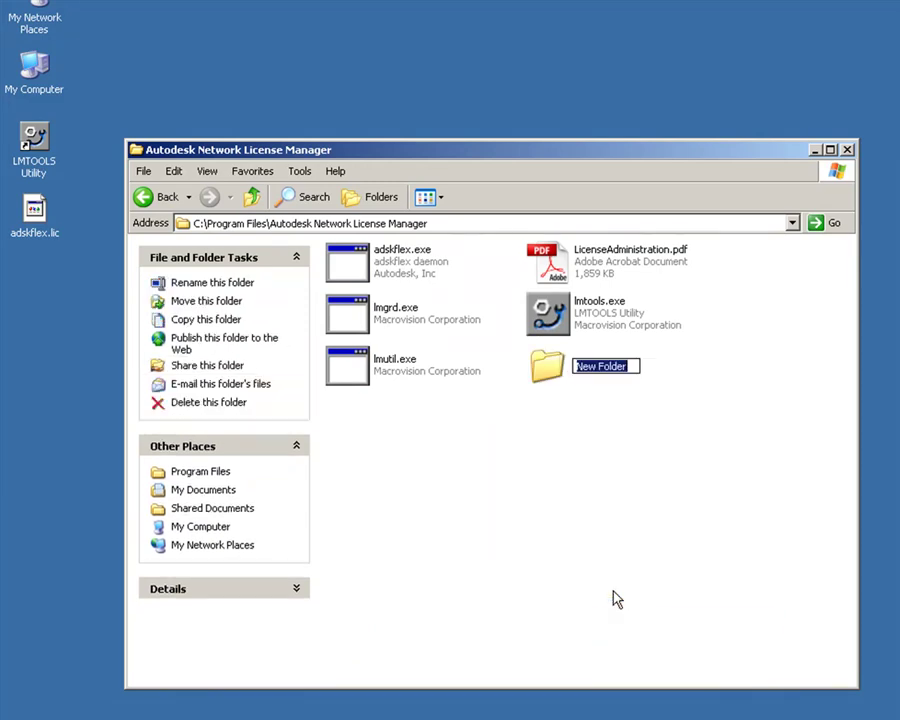
pyautogui.write('License')
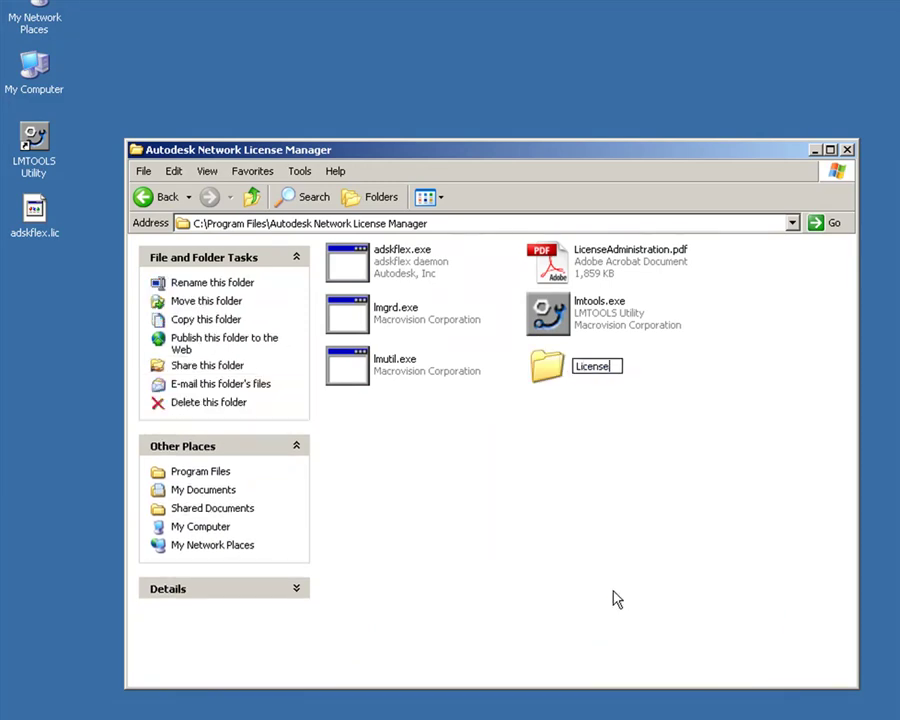
pyautogui.press('Return')
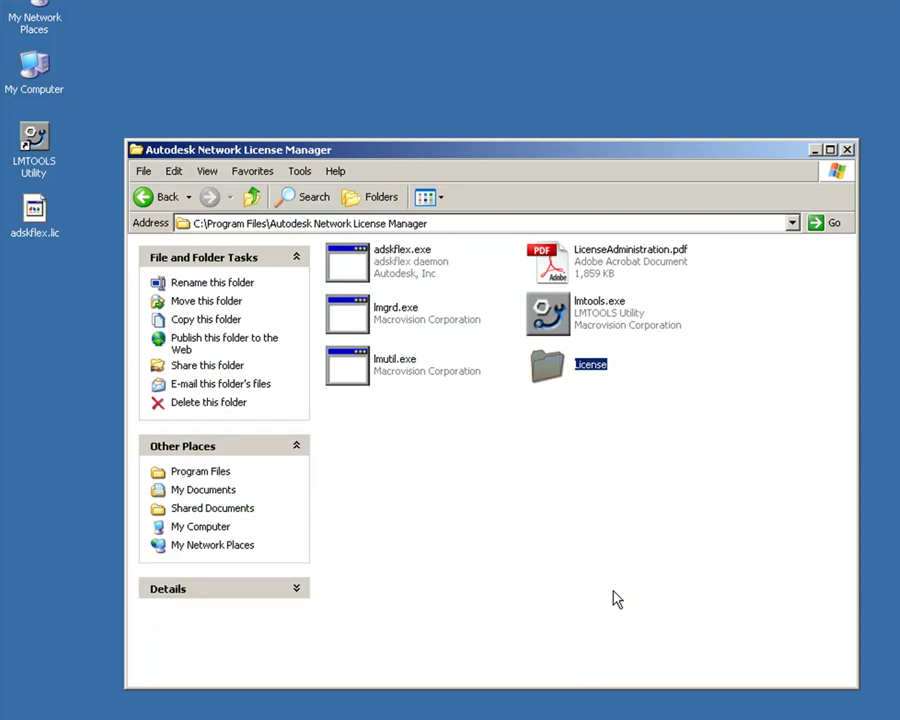
pyautogui.doubleClick(576, 368)
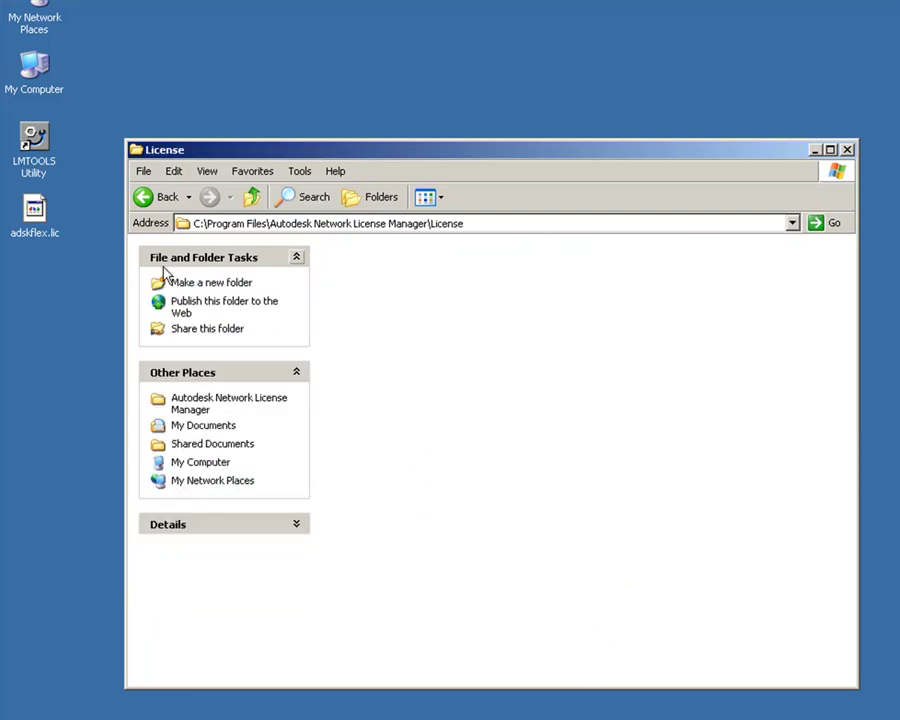
pyautogui.moveTo(38, 213); pyautogui.dragTo(344, 287)
# Create a Log folder in Autodesk Network License Manager and open it
pyautogui.click(251, 197)
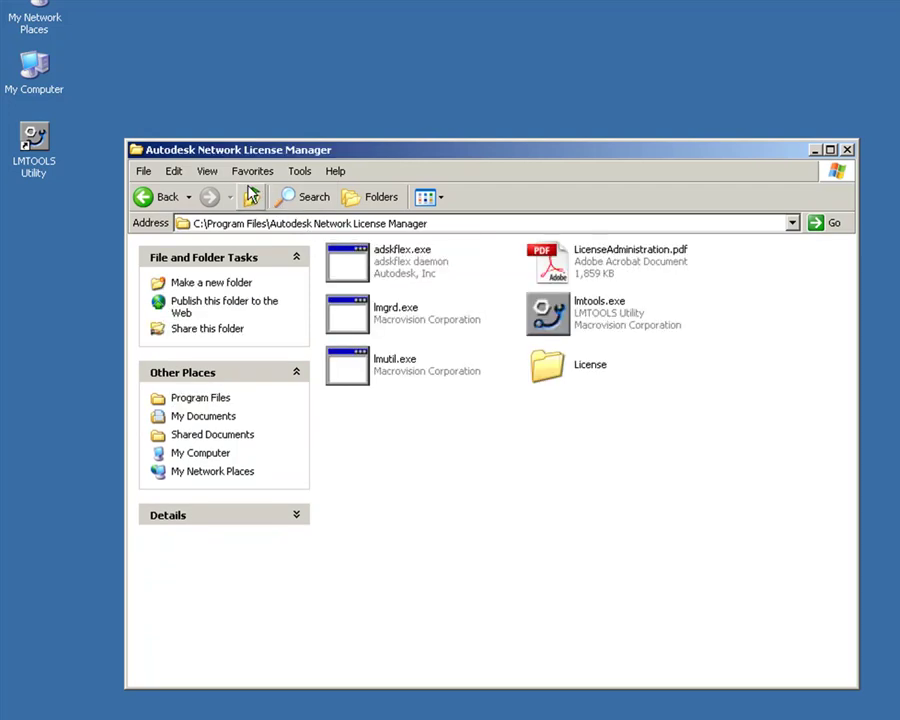
pyautogui.rightClick(387, 408)
pyautogui.moveTo(441, 555)
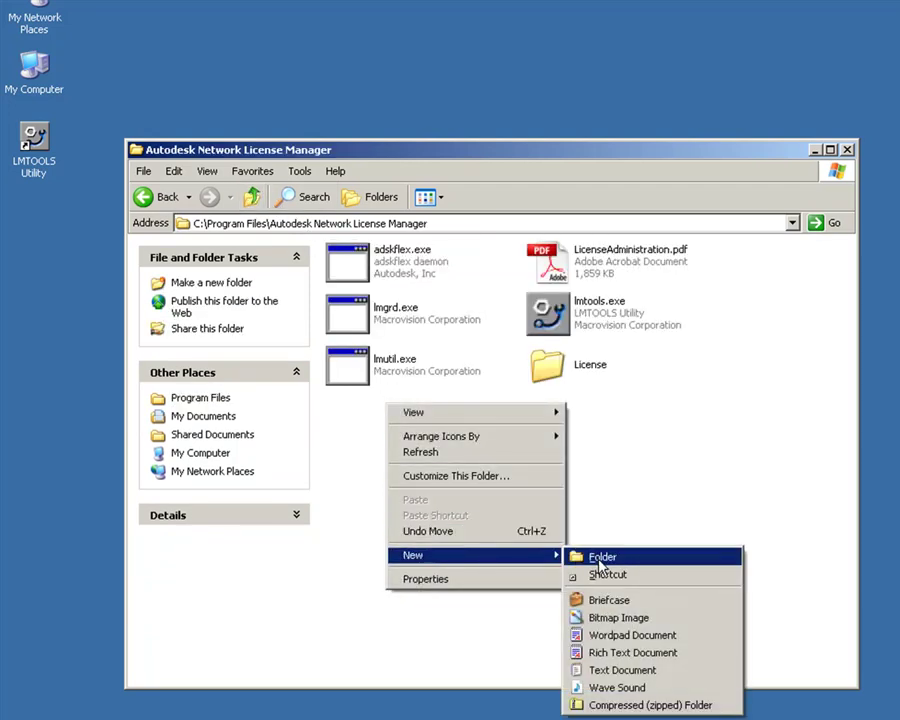
pyautogui.click(600, 558)
pyautogui.write('Log')
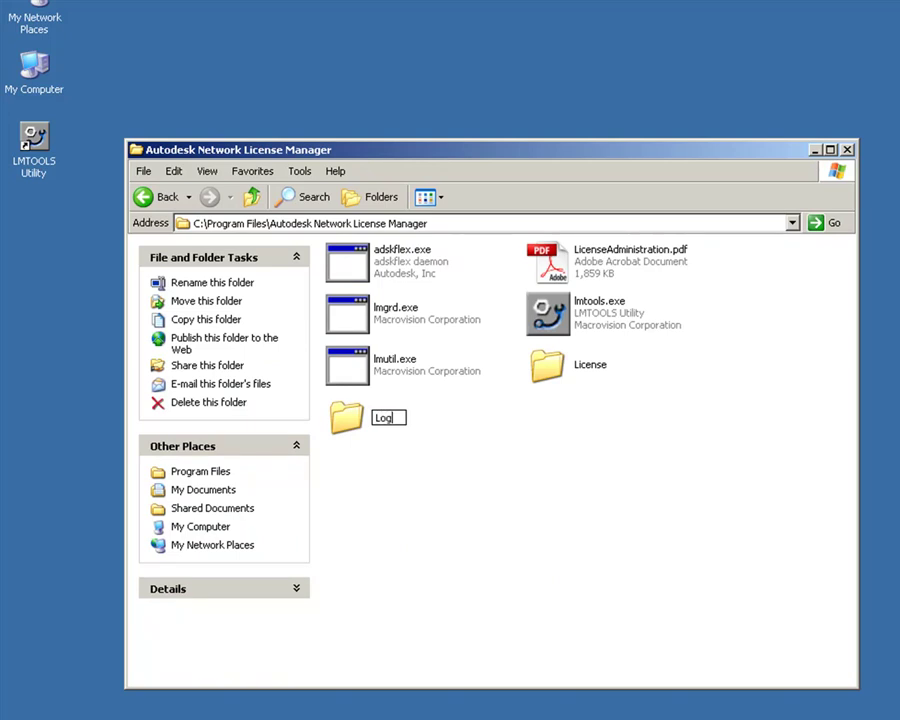
pyautogui.press('Return')
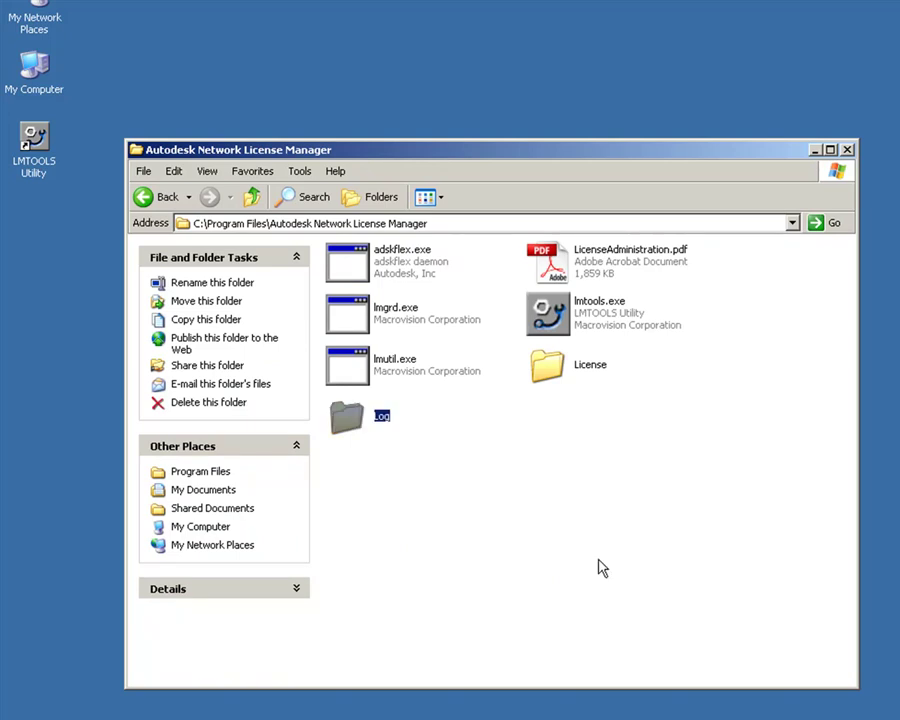
pyautogui.doubleClick(341, 420)
# Create a new text document in Log named adskflex.log, accepting the extension change
pyautogui.rightClick(381, 366)
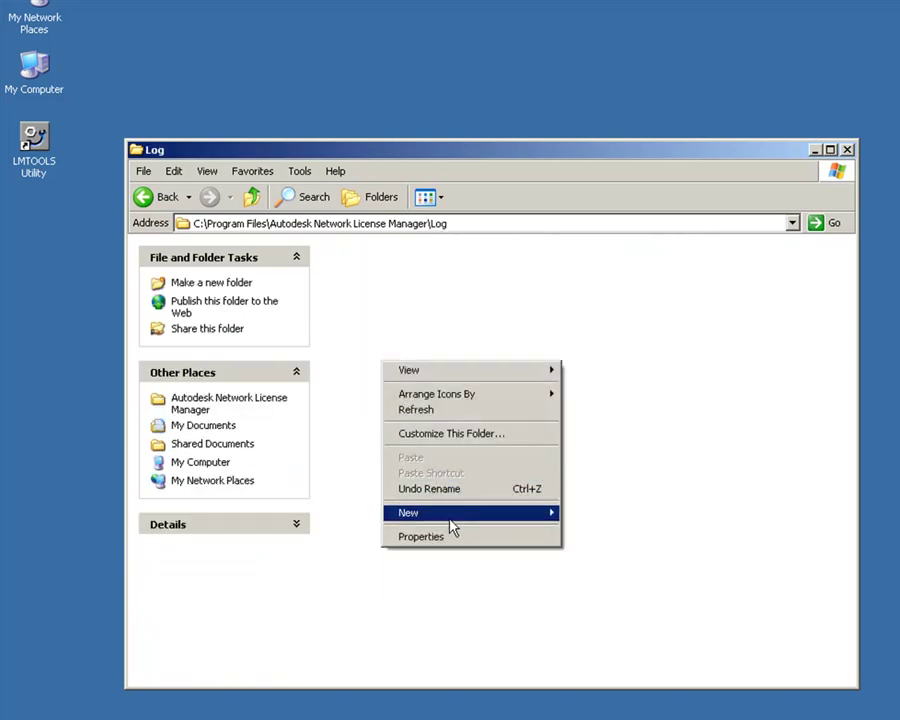
pyautogui.moveTo(518, 516)
pyautogui.click(605, 628)
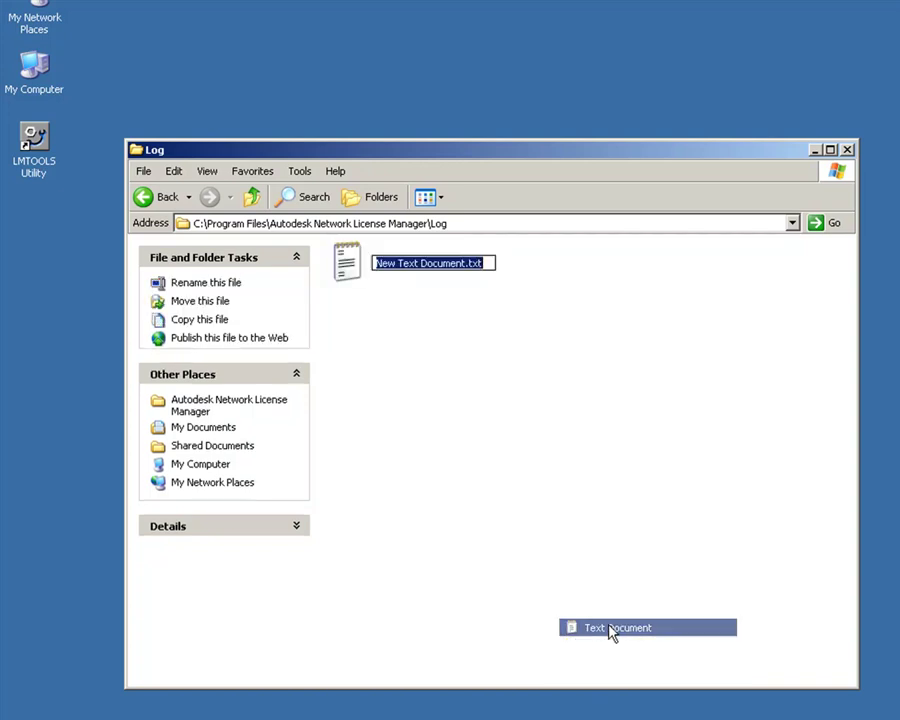
pyautogui.write('adskfle')
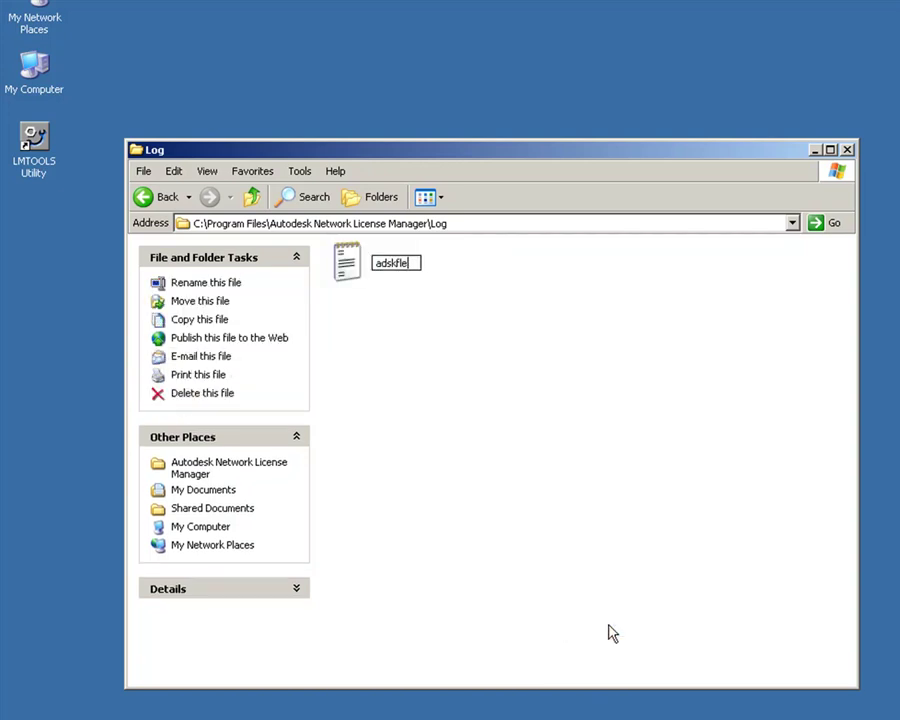
pyautogui.write('x.log')
pyautogui.press('Return')
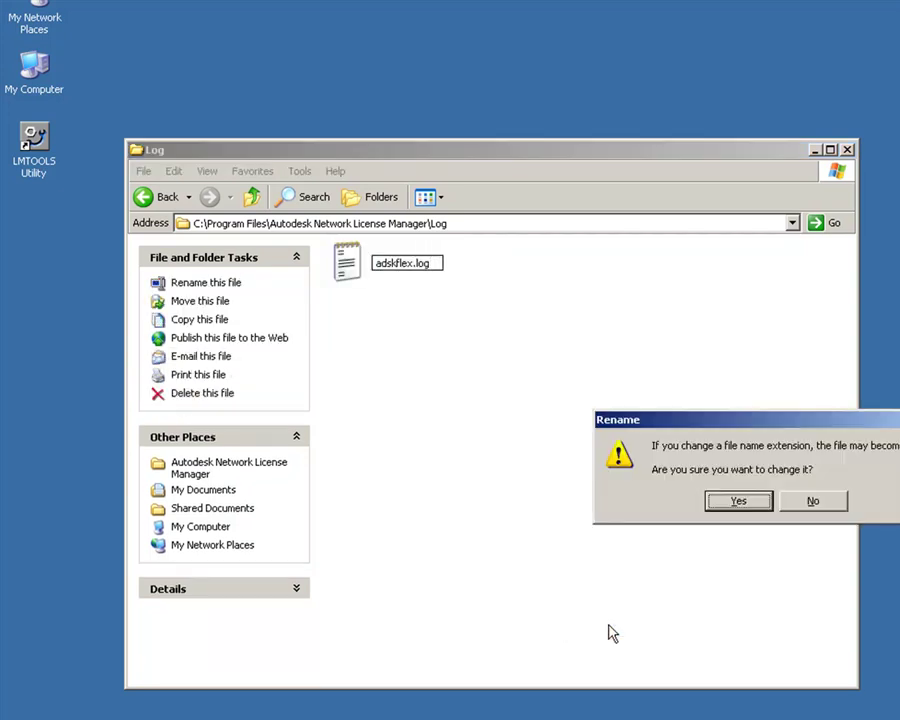
pyautogui.click(746, 503)
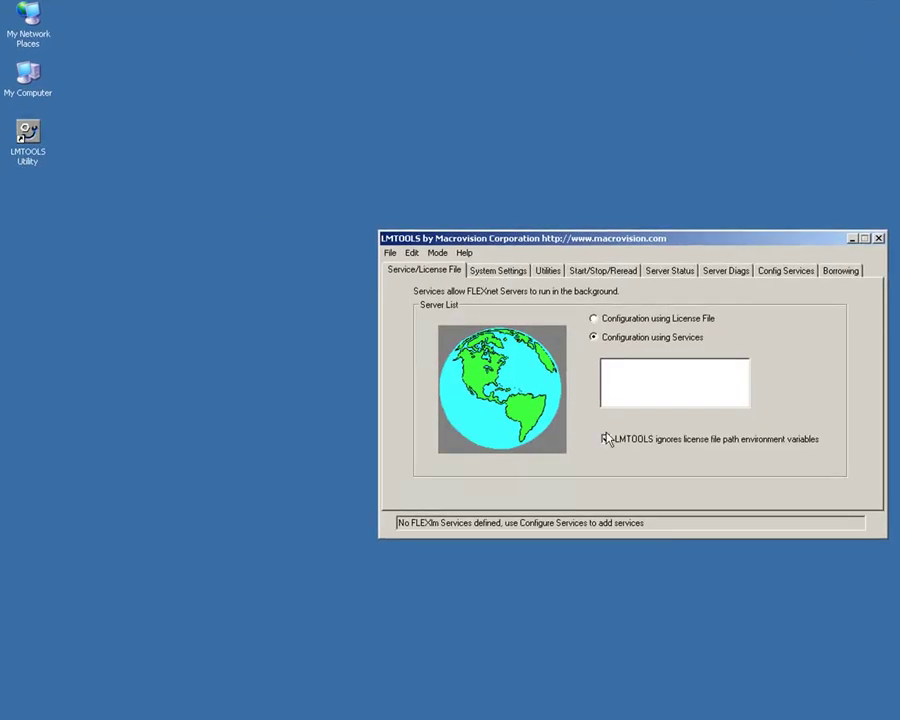
# Tick 'LMTOOLS ignores license file path environment variables'
pyautogui.click(605, 439)
# On Config Services, name the service Autodesk and set lmgrd.exe as the server program
pyautogui.click(771, 272)
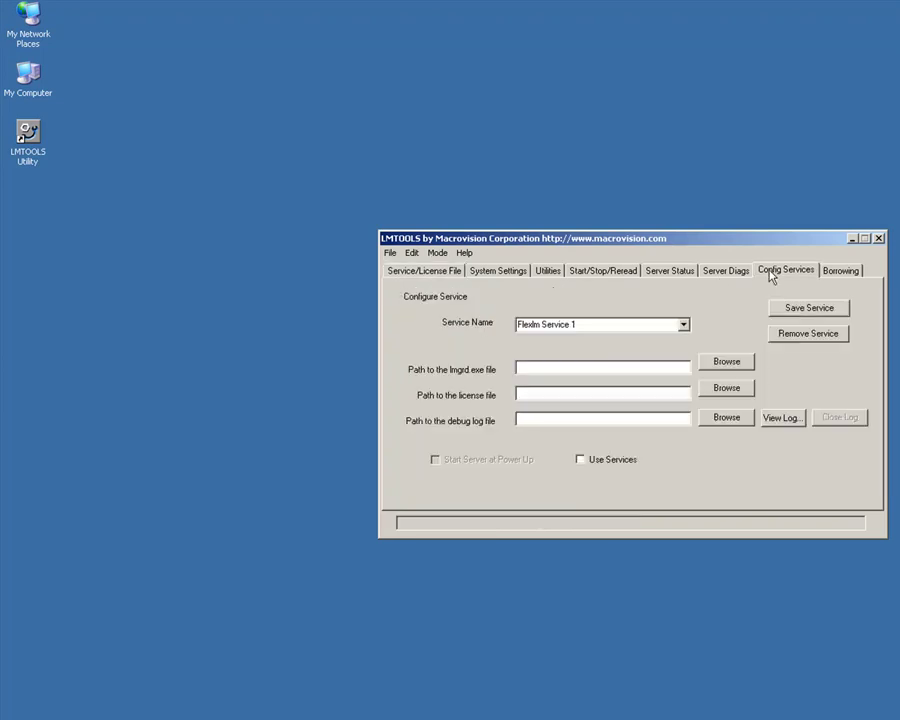
pyautogui.click(627, 322)
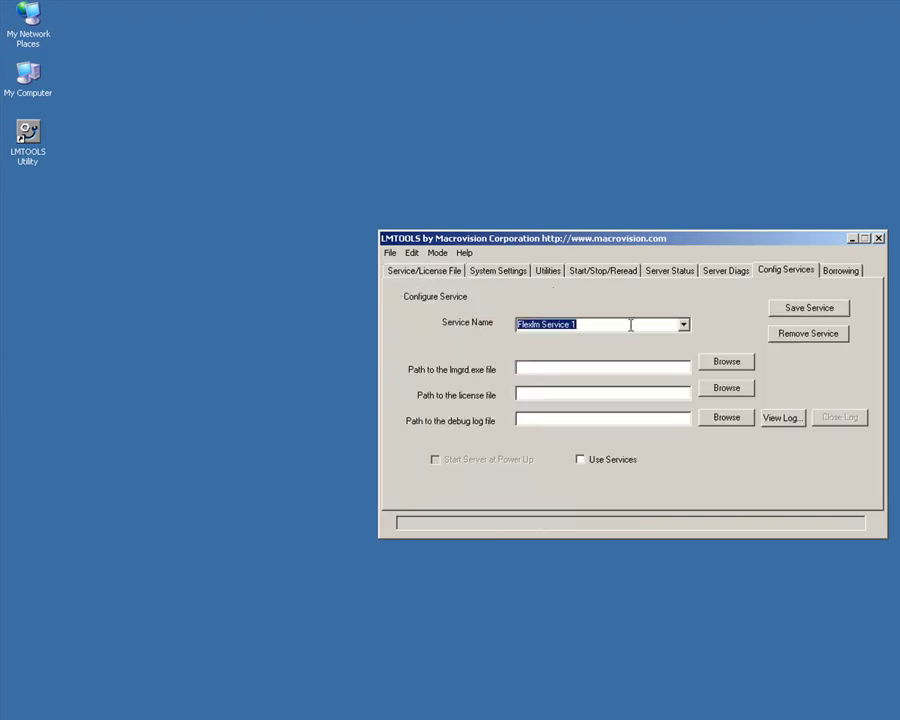
pyautogui.write('Autodesk')
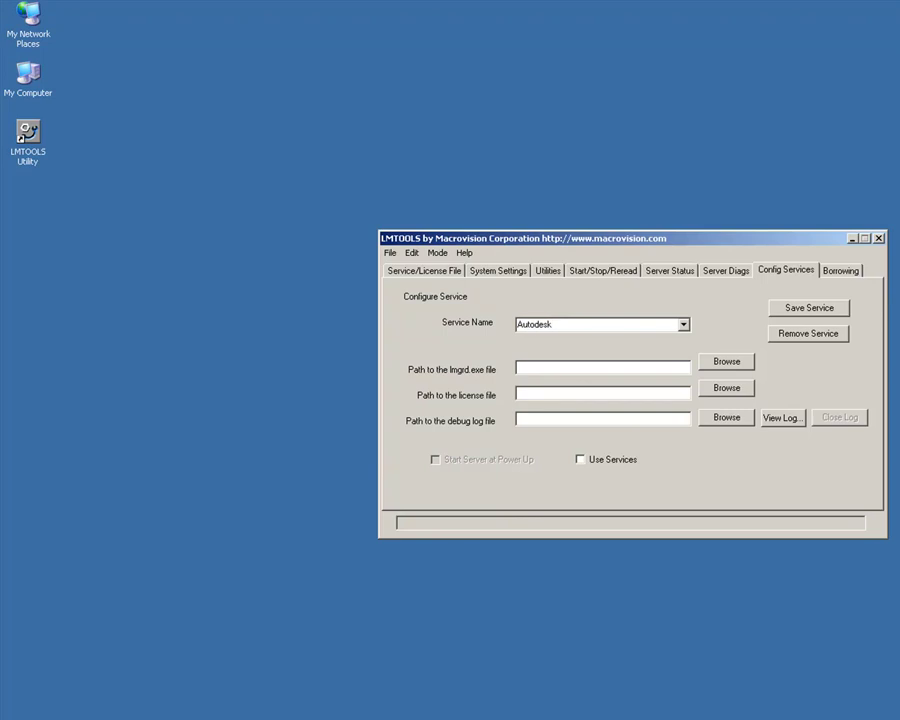
pyautogui.click(720, 367)
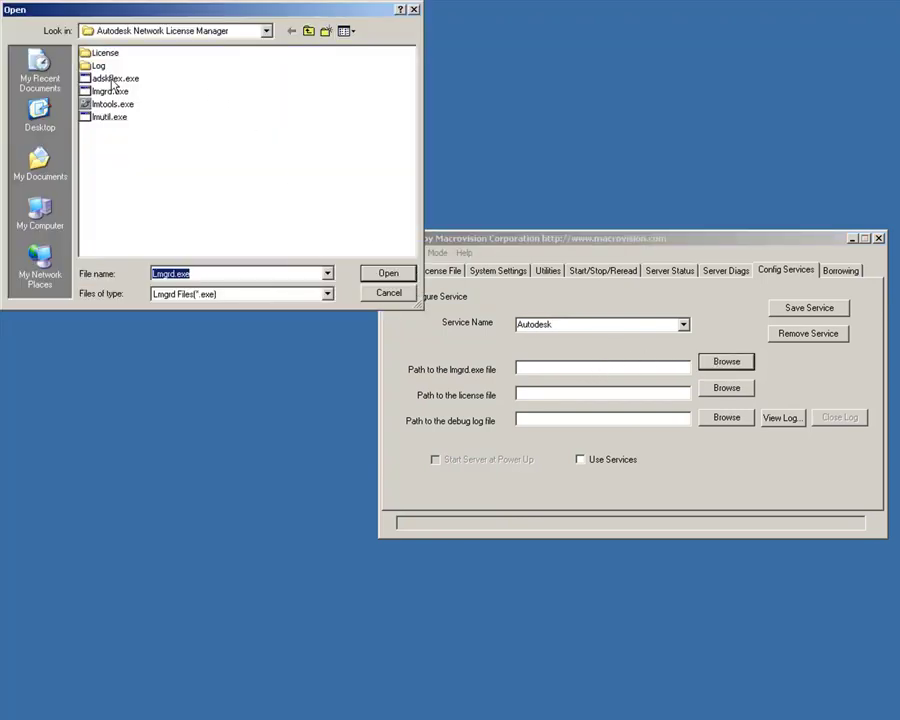
pyautogui.click(266, 31)
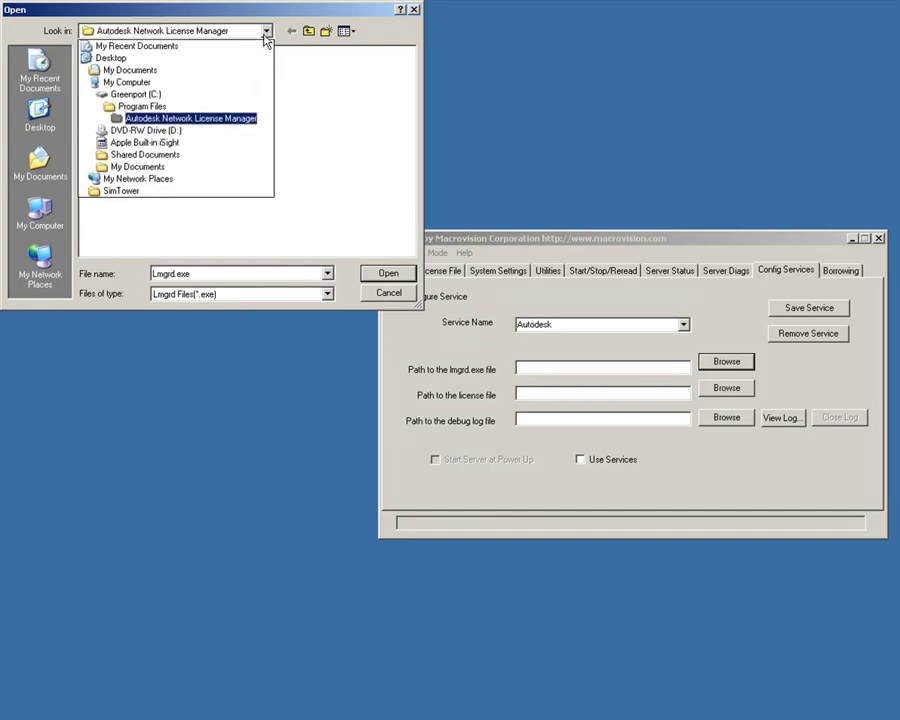
pyautogui.click(266, 31)
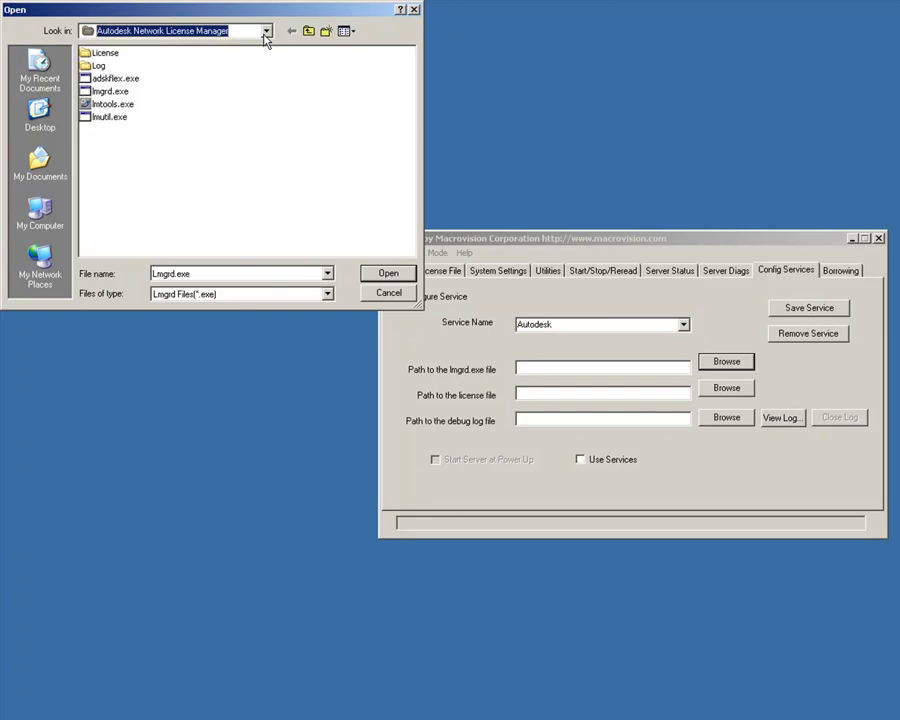
pyautogui.doubleClick(96, 88)
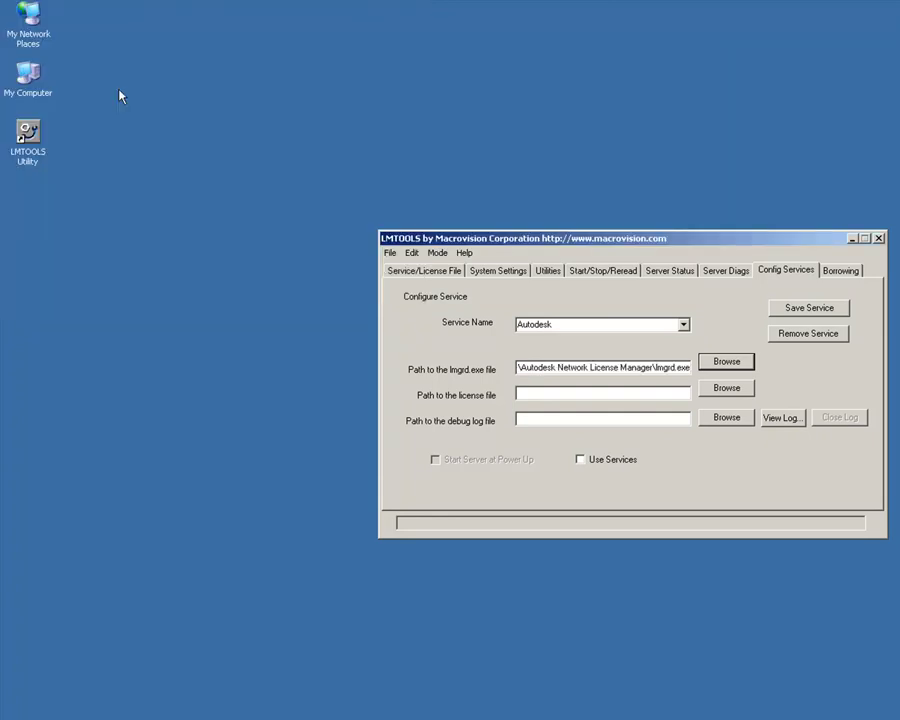
# Set License\adskflex.lic as the license file and Log\adskflex.log as the debug log
pyautogui.click(725, 389)
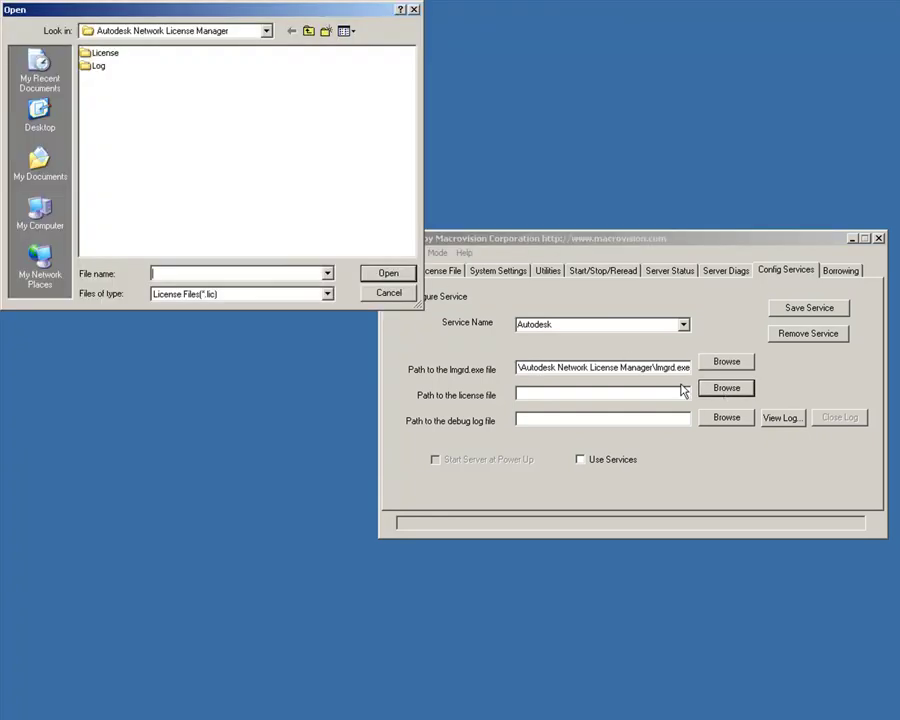
pyautogui.doubleClick(104, 54)
pyautogui.doubleClick(106, 56)
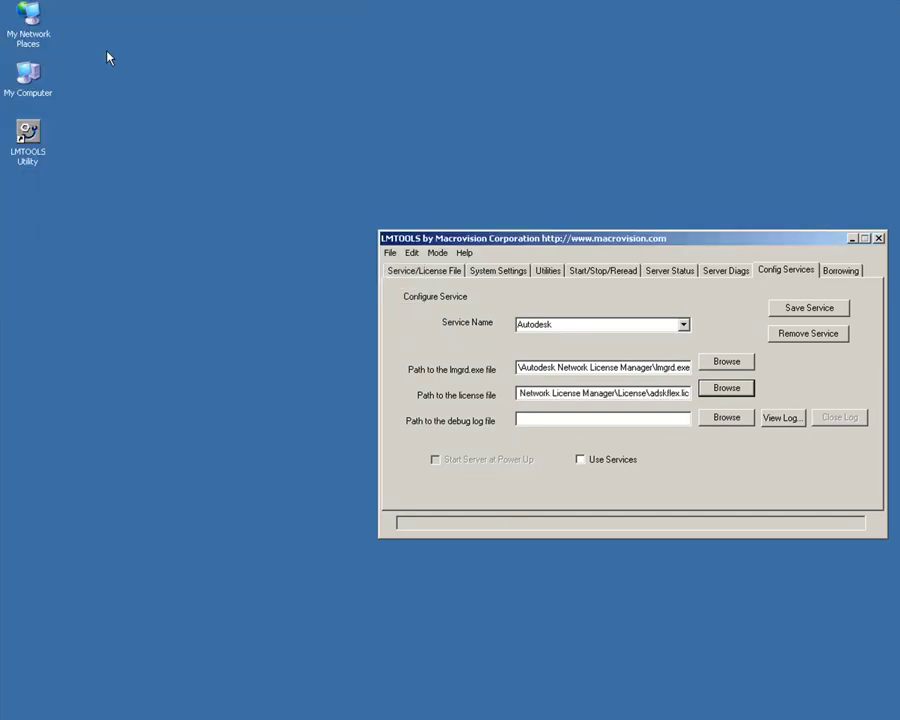
pyautogui.click(727, 418)
pyautogui.click(308, 32)
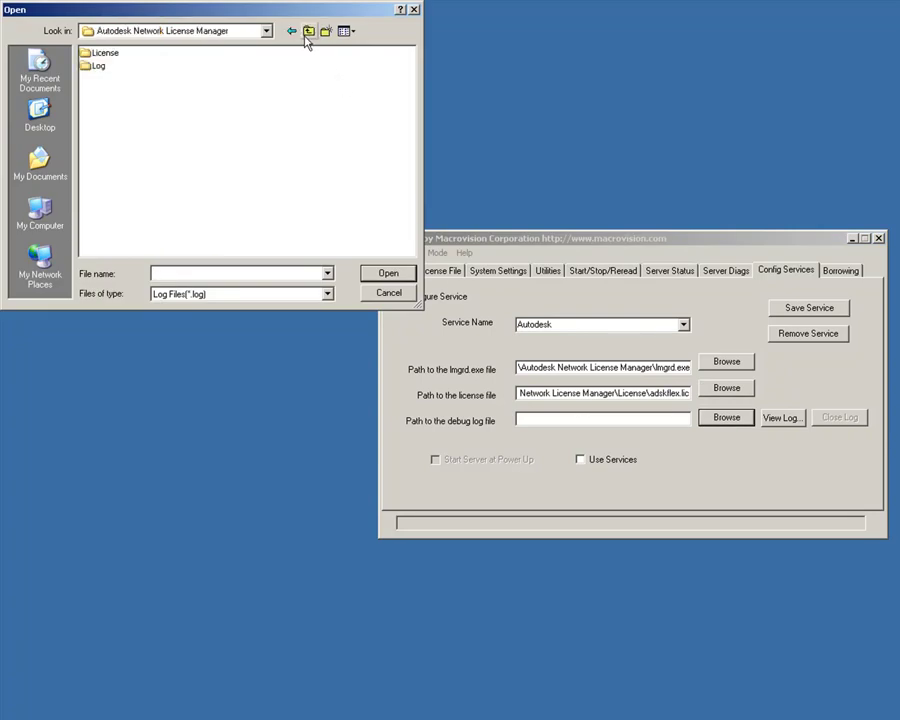
pyautogui.doubleClick(92, 67)
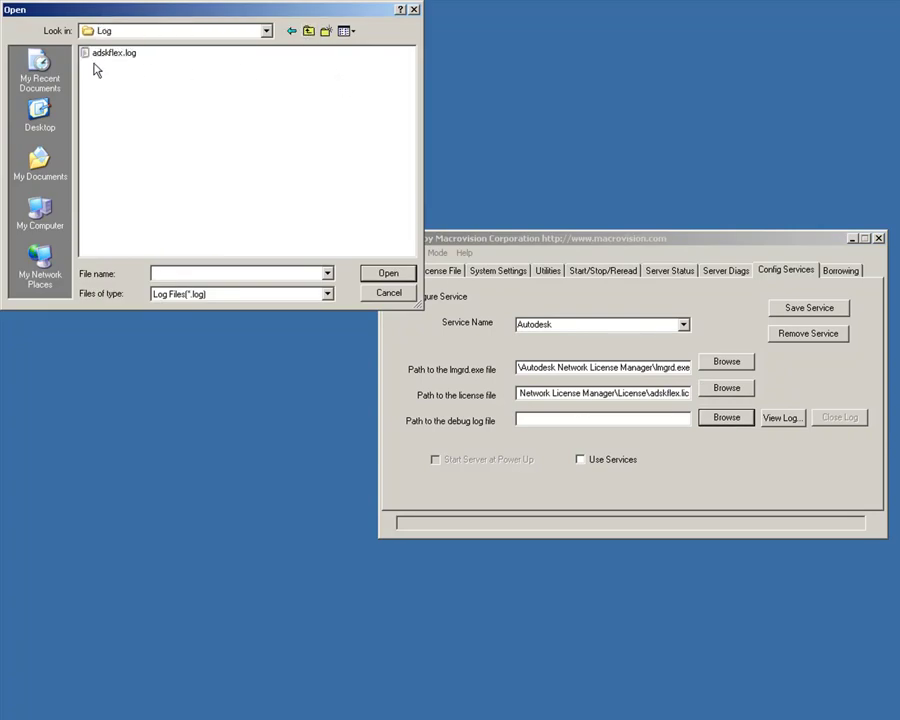
pyautogui.doubleClick(112, 54)
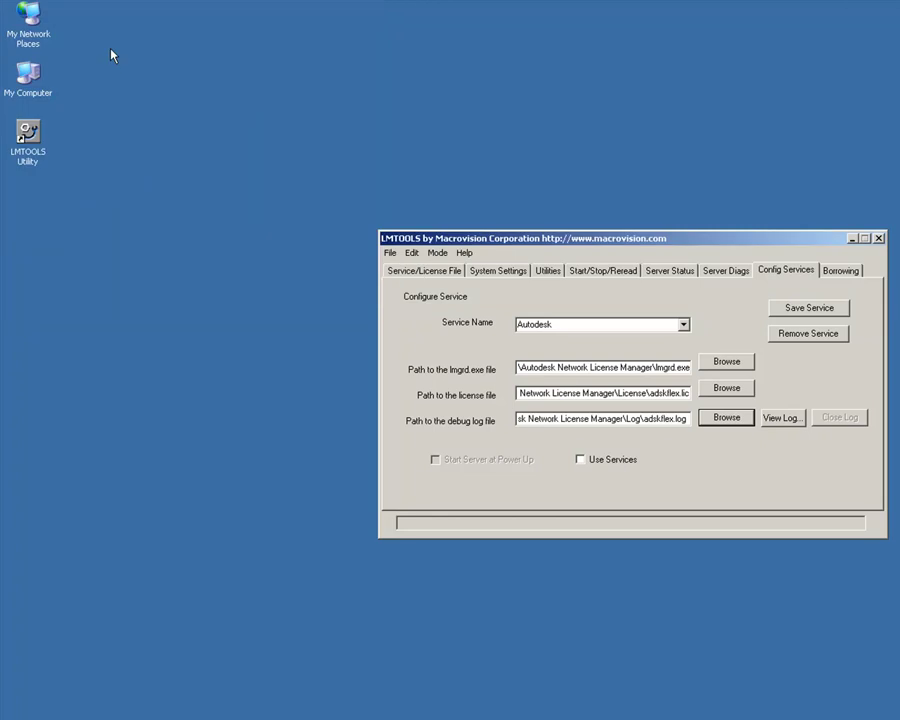
# Enable Use Services and Start Server at Power Up, then save the Autodesk service
pyautogui.click(590, 462)
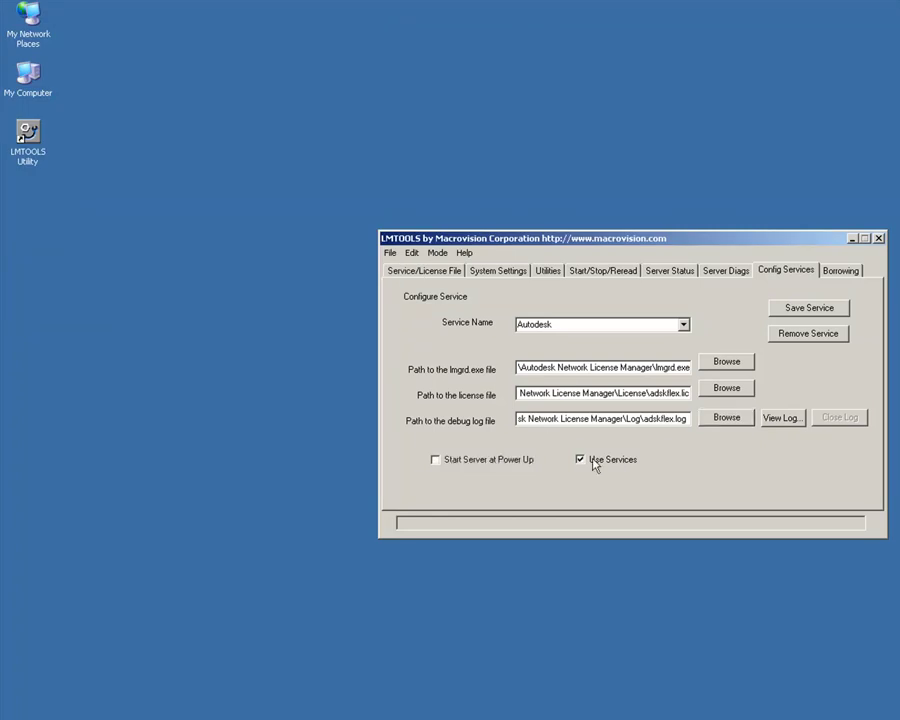
pyautogui.click(485, 462)
pyautogui.click(803, 314)
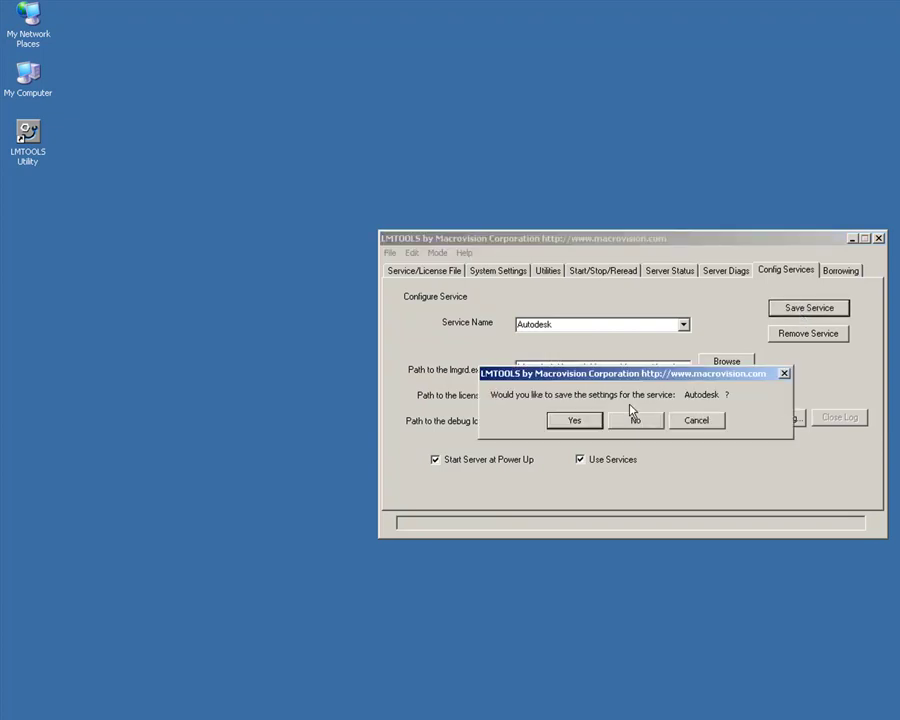
pyautogui.click(582, 424)
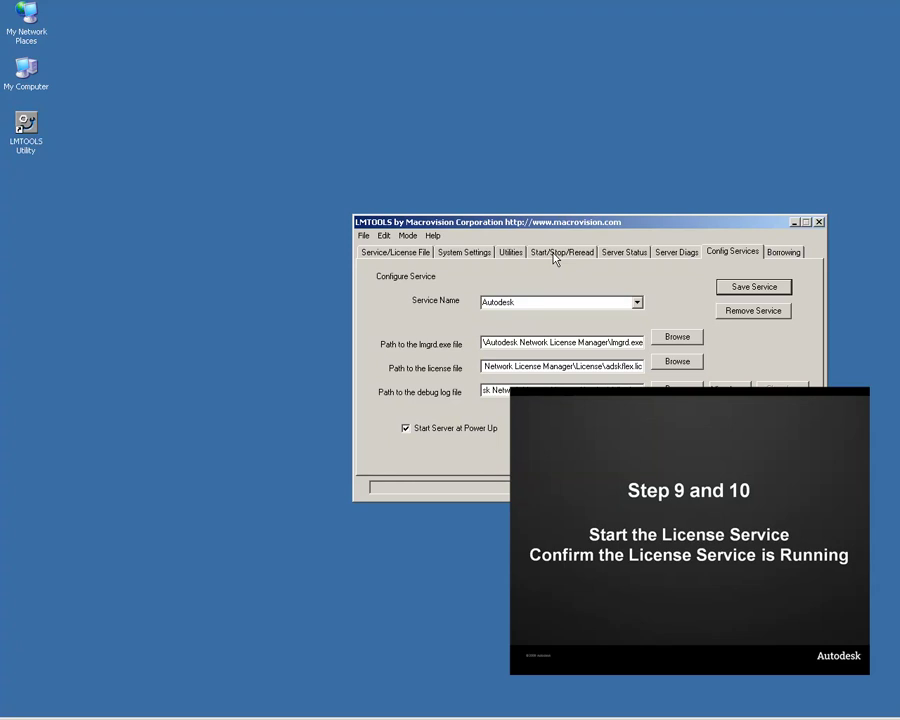
# Start the Autodesk license server from the Start/Stop/Reread page
pyautogui.click(556, 258)
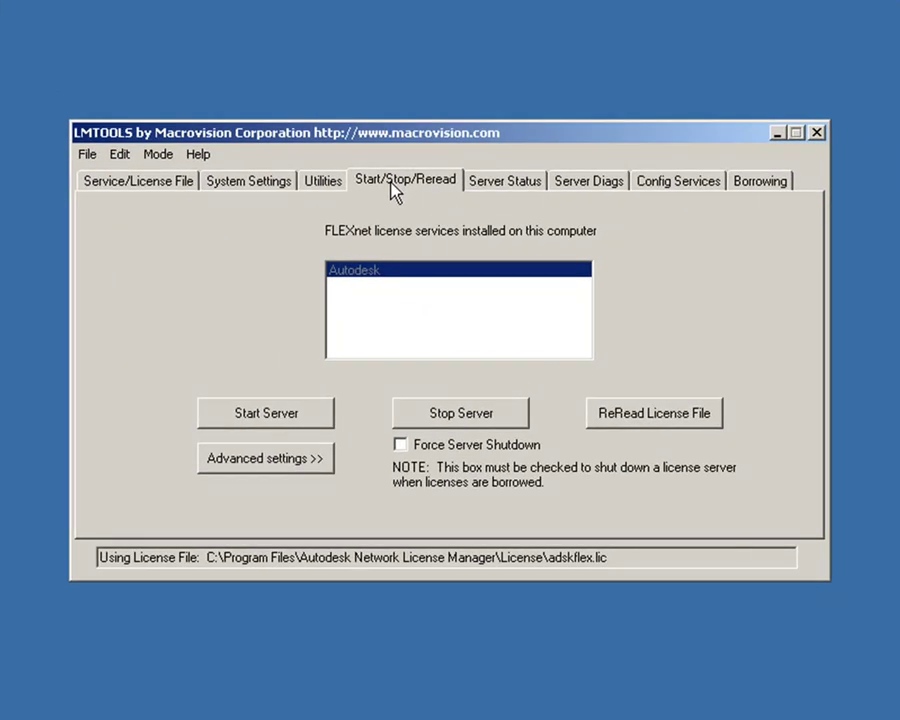
pyautogui.click(277, 413)
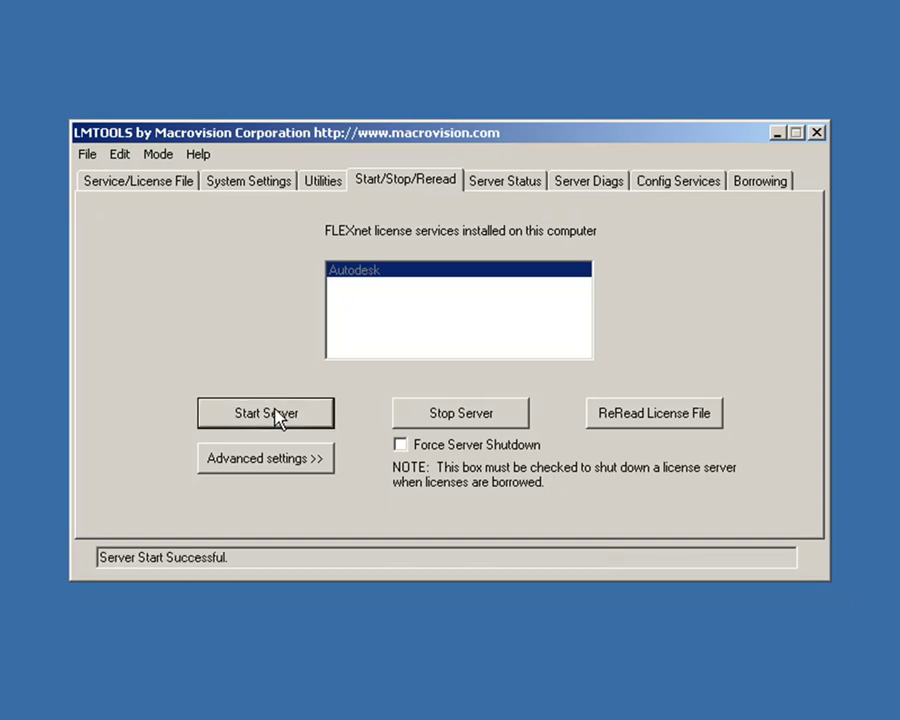
# Run a status enquiry and highlight the line showing the greenport license server UP
pyautogui.click(516, 190)
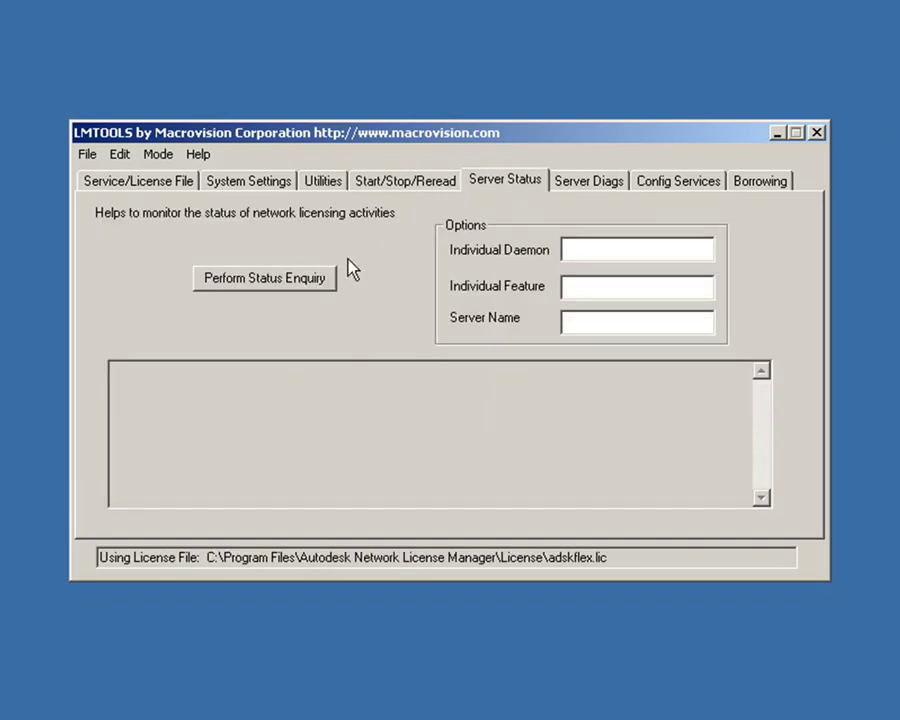
pyautogui.click(306, 285)
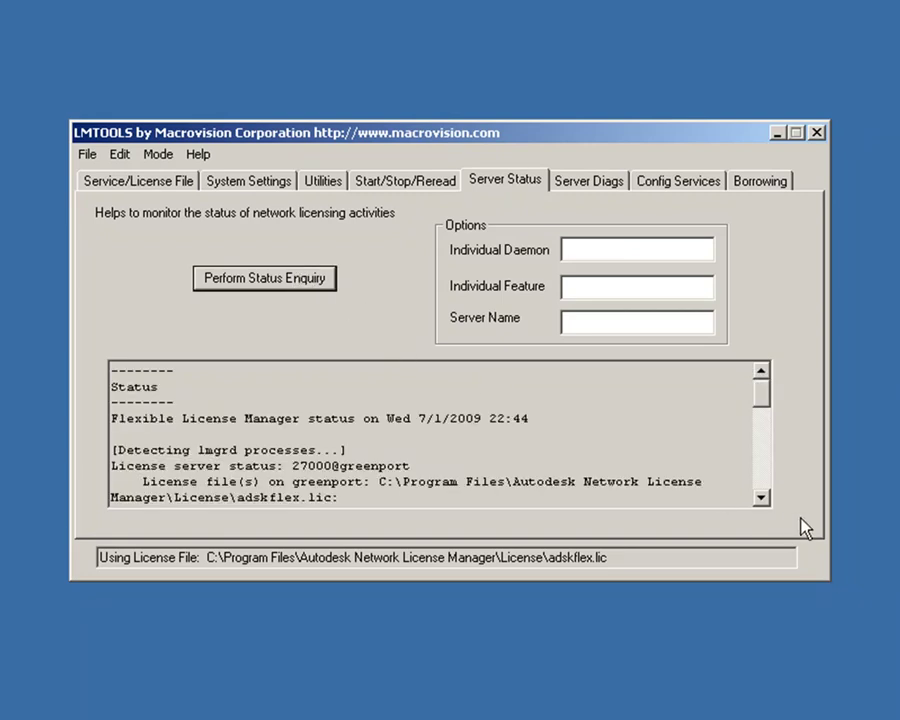
pyautogui.click(763, 499)
pyautogui.click(763, 499)
pyautogui.click(763, 499)
pyautogui.click(763, 499)
pyautogui.click(763, 499)
pyautogui.click(765, 499)
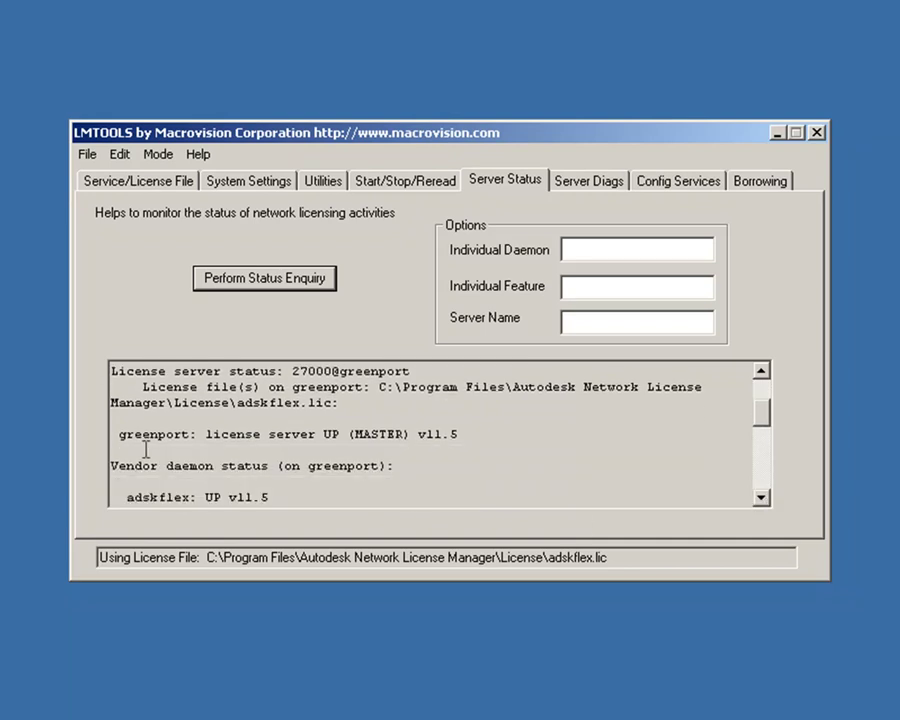
pyautogui.moveTo(119, 432); pyautogui.dragTo(459, 428)
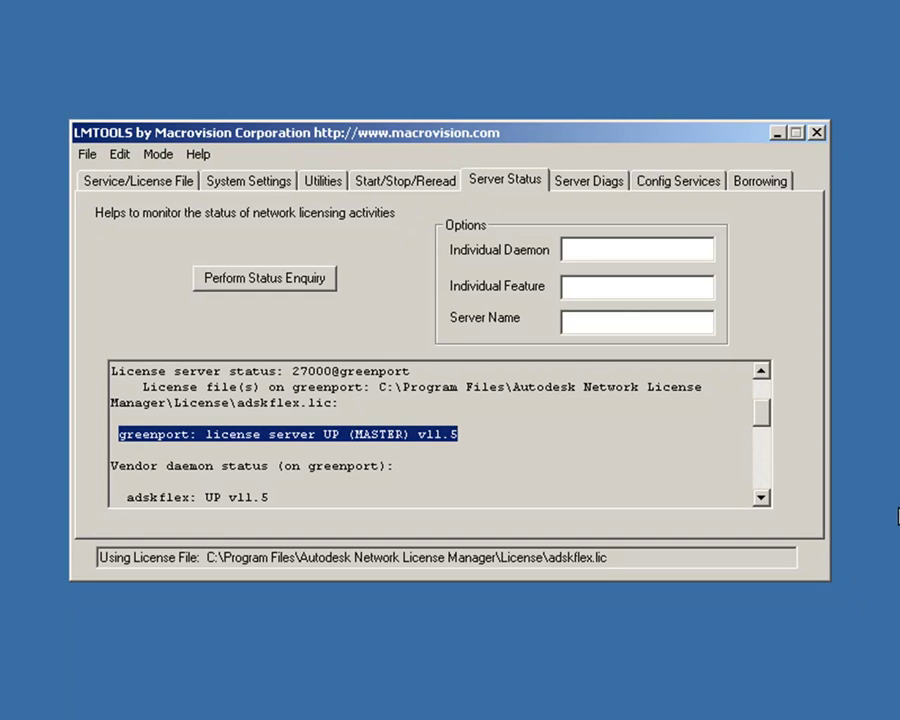
# Highlight the adskflex UP v11.5 line and review the feature usage lines
pyautogui.click(761, 497)
pyautogui.click(761, 497)
pyautogui.moveTo(127, 418); pyautogui.dragTo(270, 418)
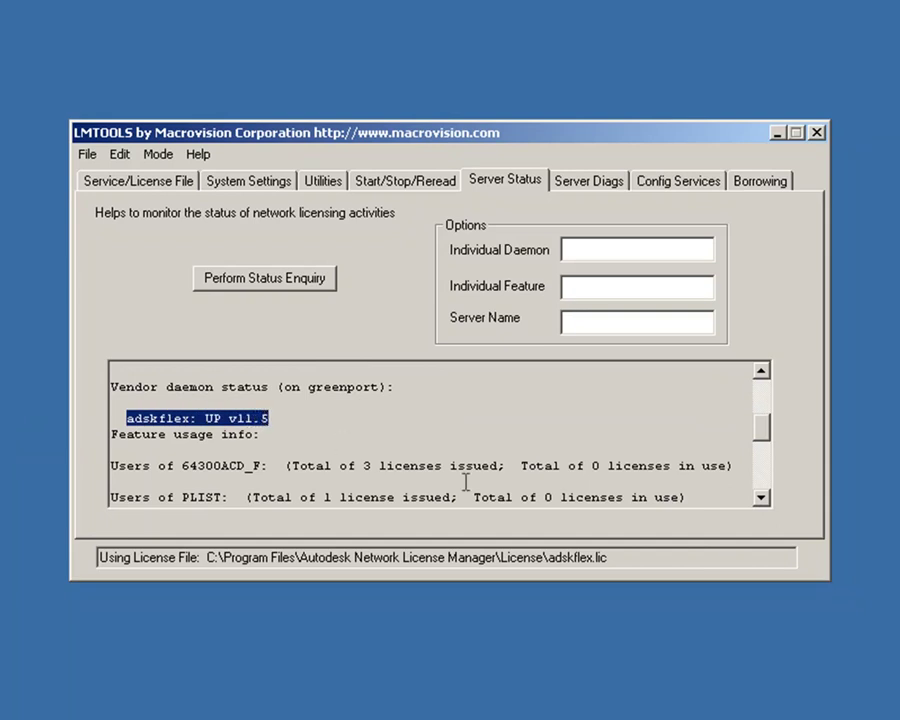
pyautogui.doubleClick(765, 500)
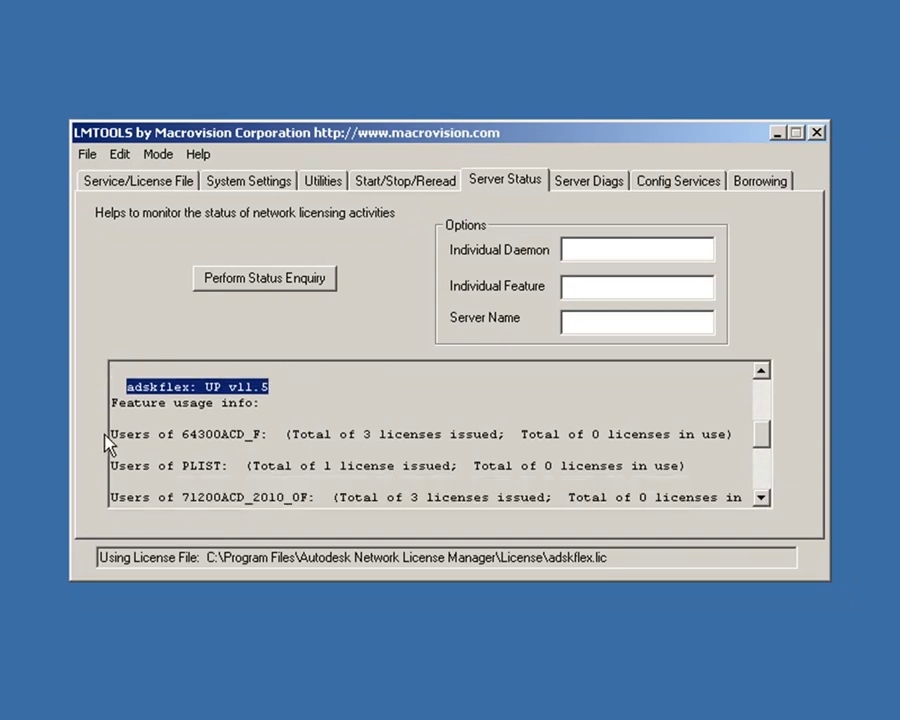